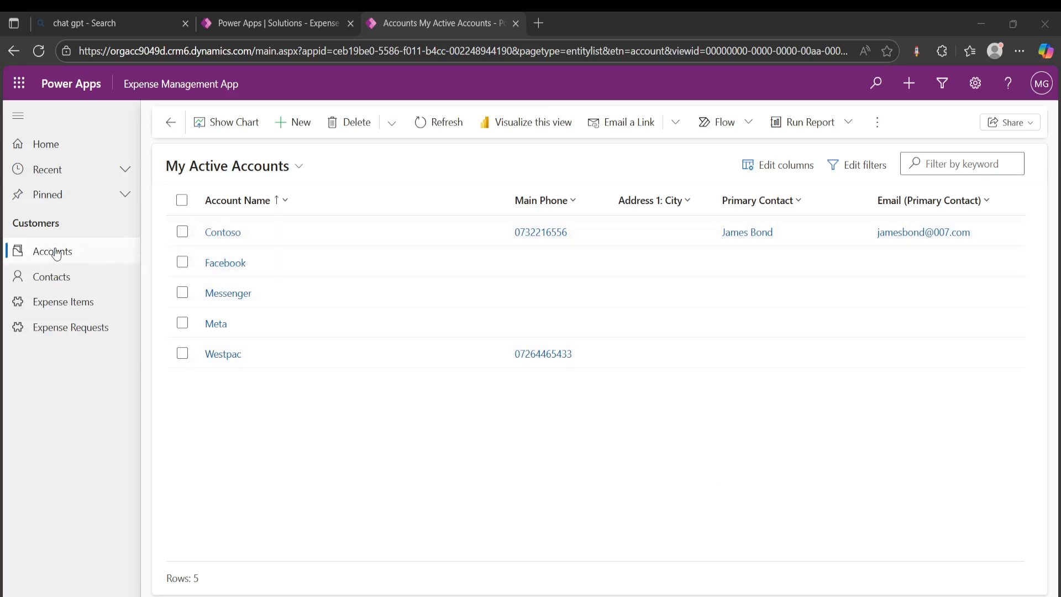
Open the contact record linked to Contoso and review its contact information
left_click(51, 275)
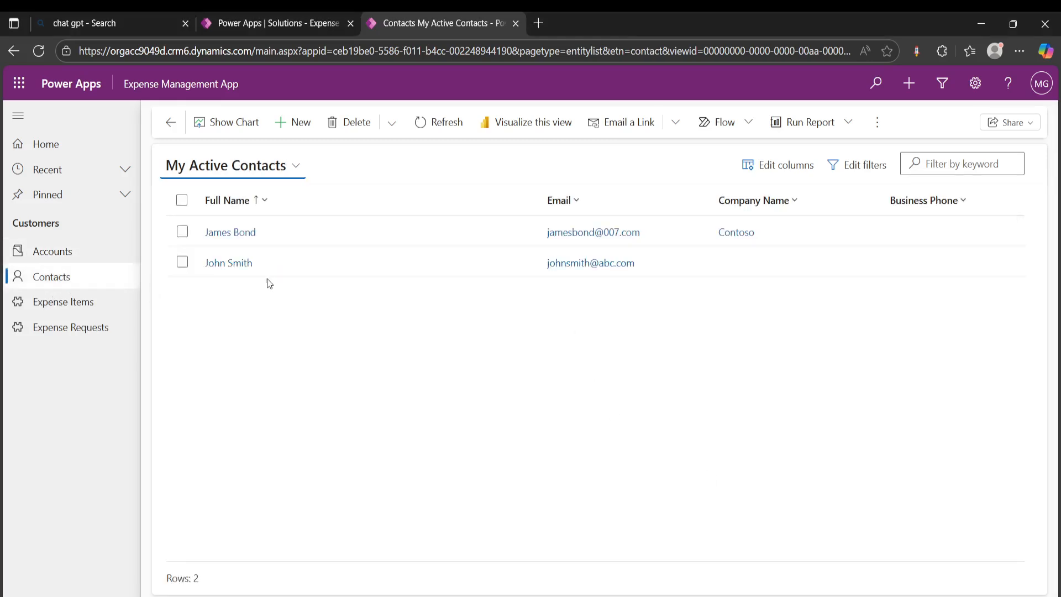
left_click(224, 235)
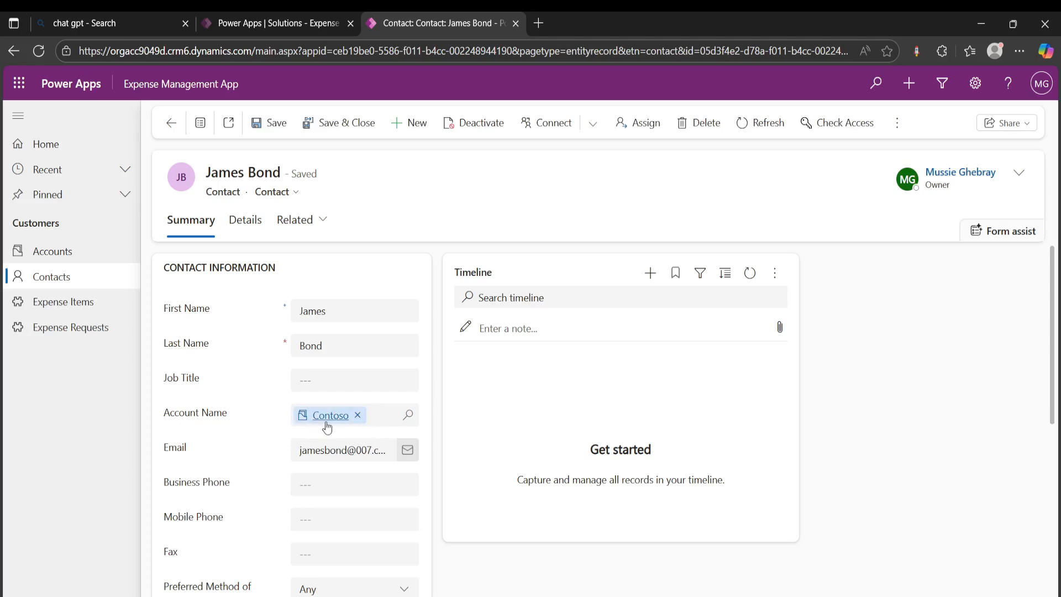
scroll(394, 307, "down", 5)
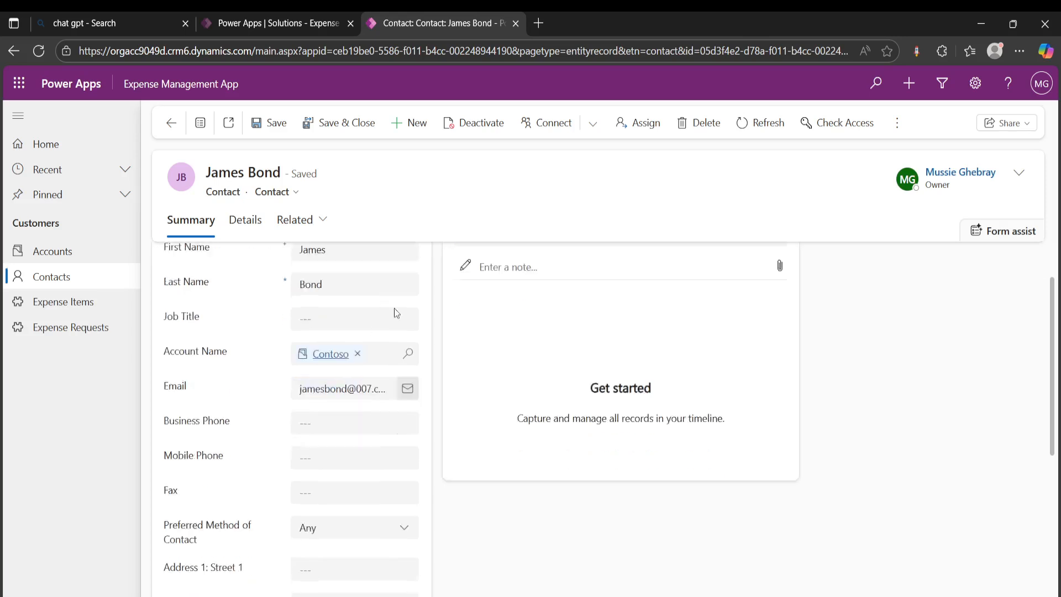
scroll(346, 381, "up", 5)
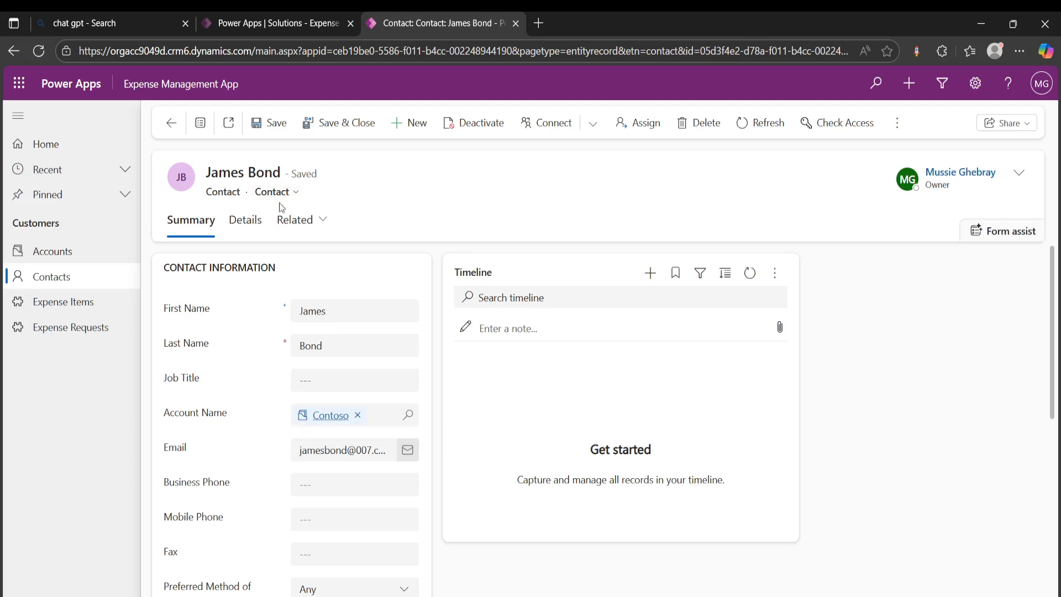
Start a new connection from the Contoso account and choose the account's primary contact as the connected record
left_click(65, 248)
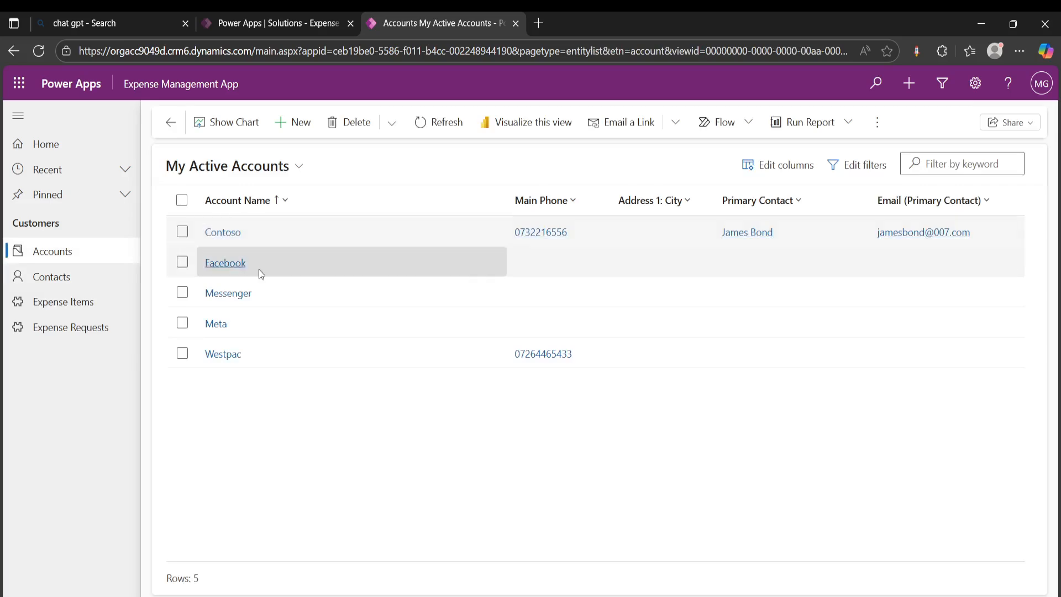
left_click(228, 237)
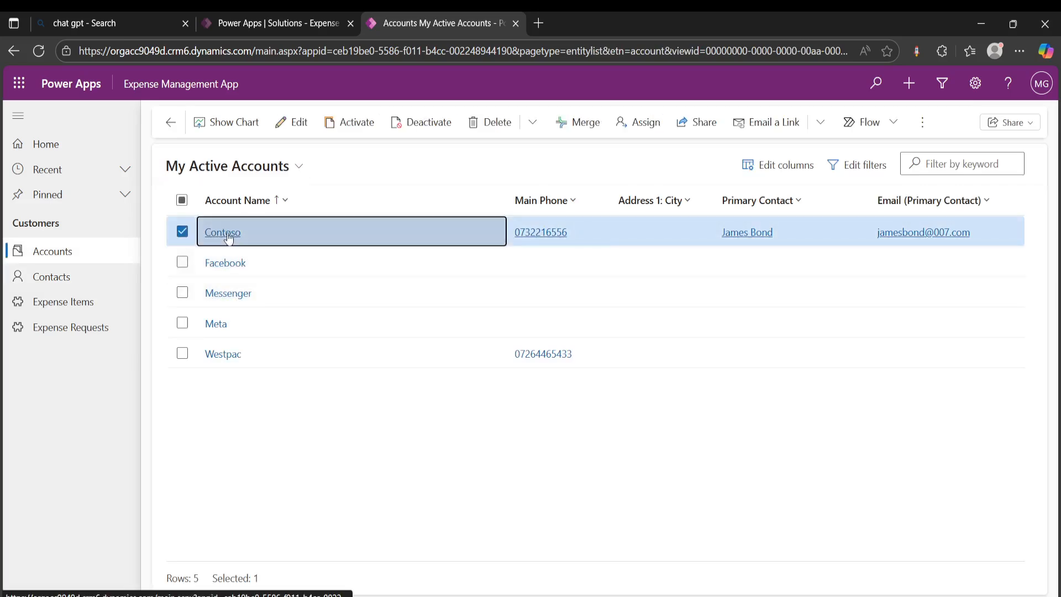
left_click(224, 233)
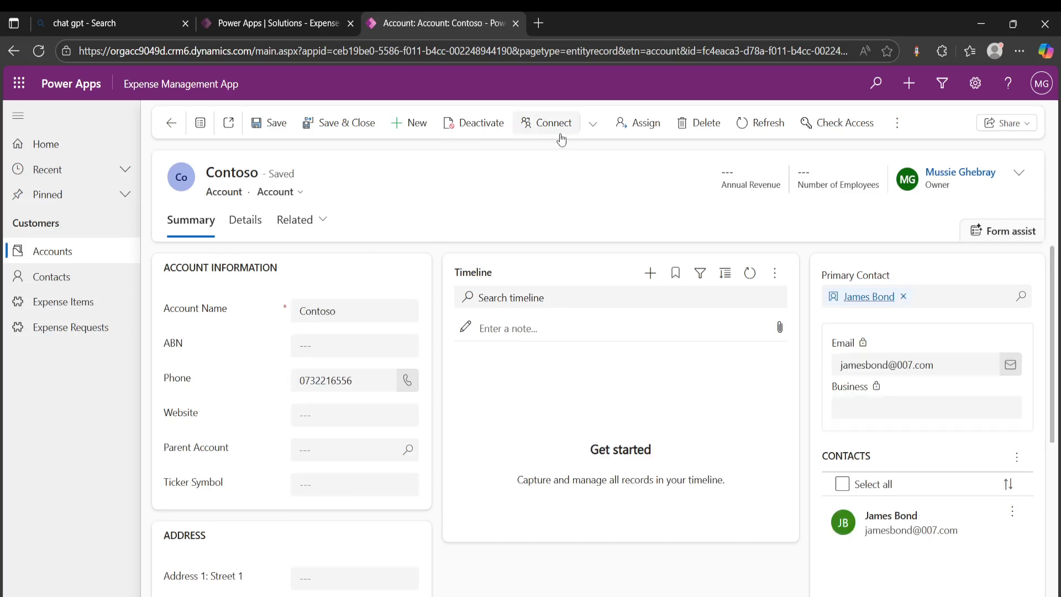
left_click(556, 126)
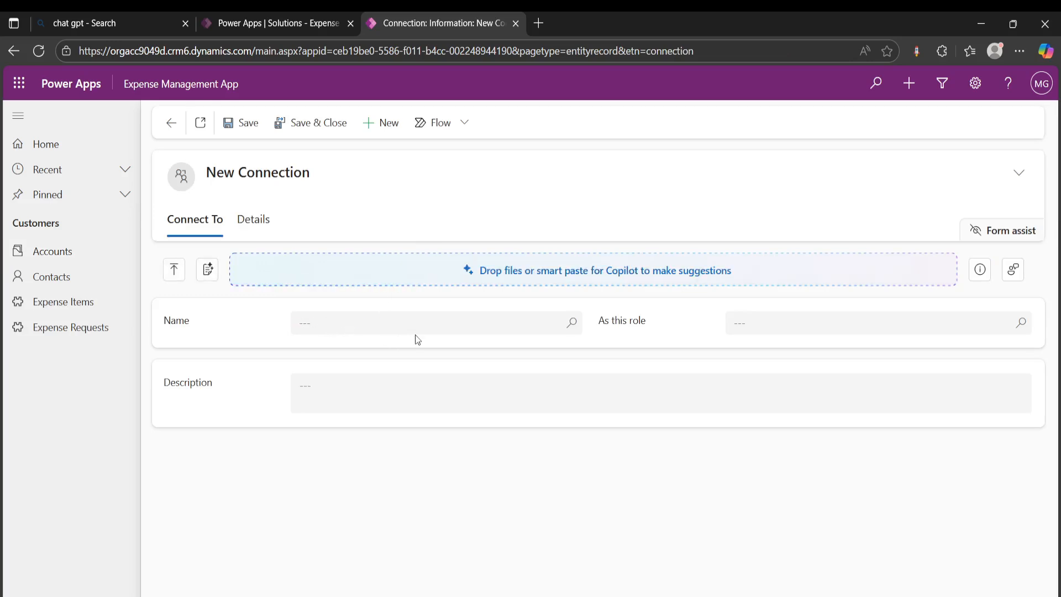
left_click(398, 322)
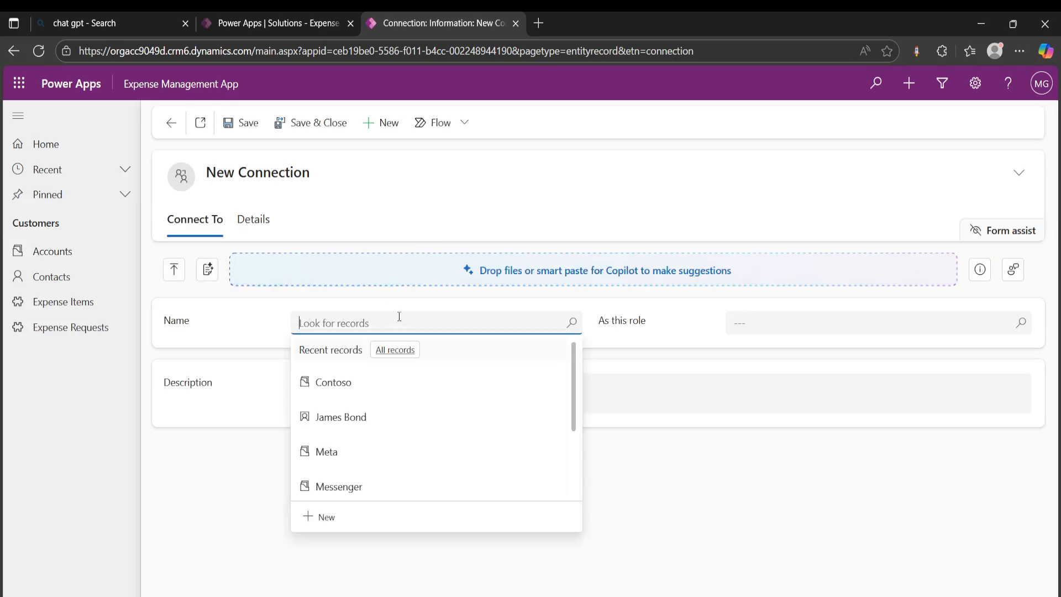
left_click(362, 416)
Create a new connection role named Accountant from the connection's role lookup, saving the pending connection and then the role
left_click(786, 326)
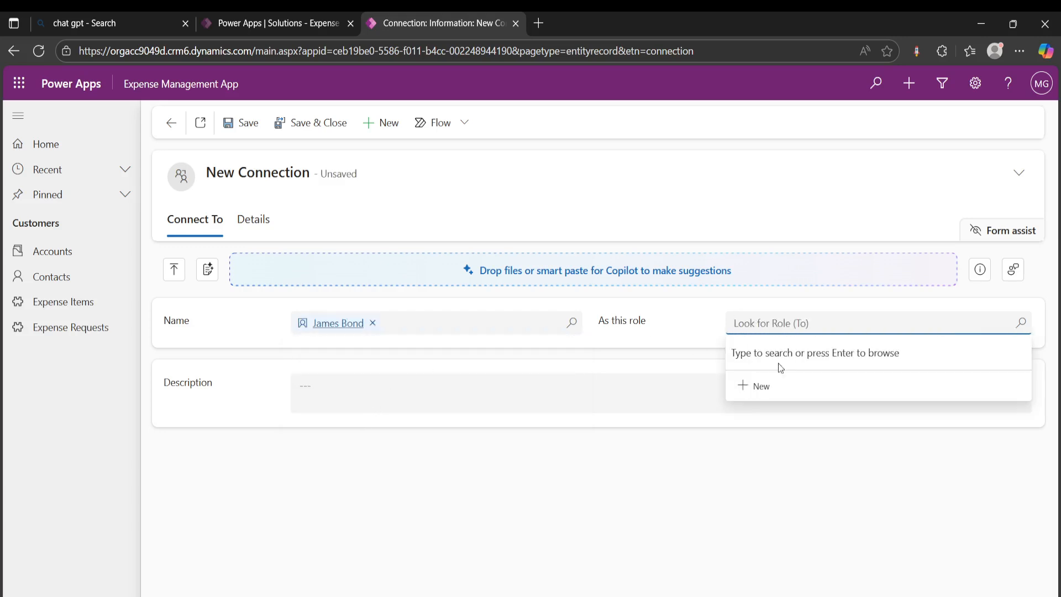
left_click(758, 385)
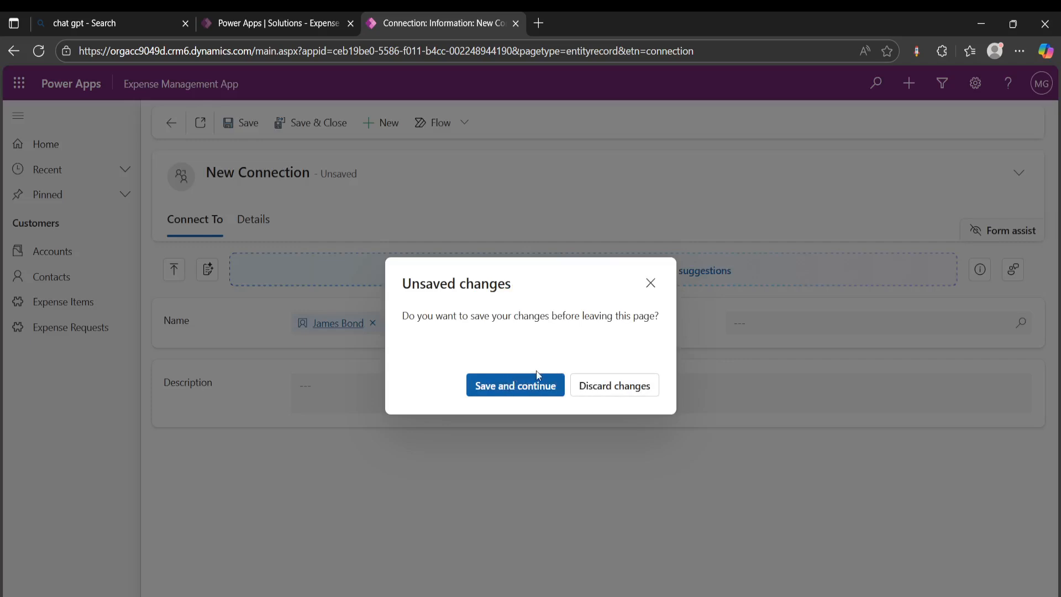
left_click(507, 385)
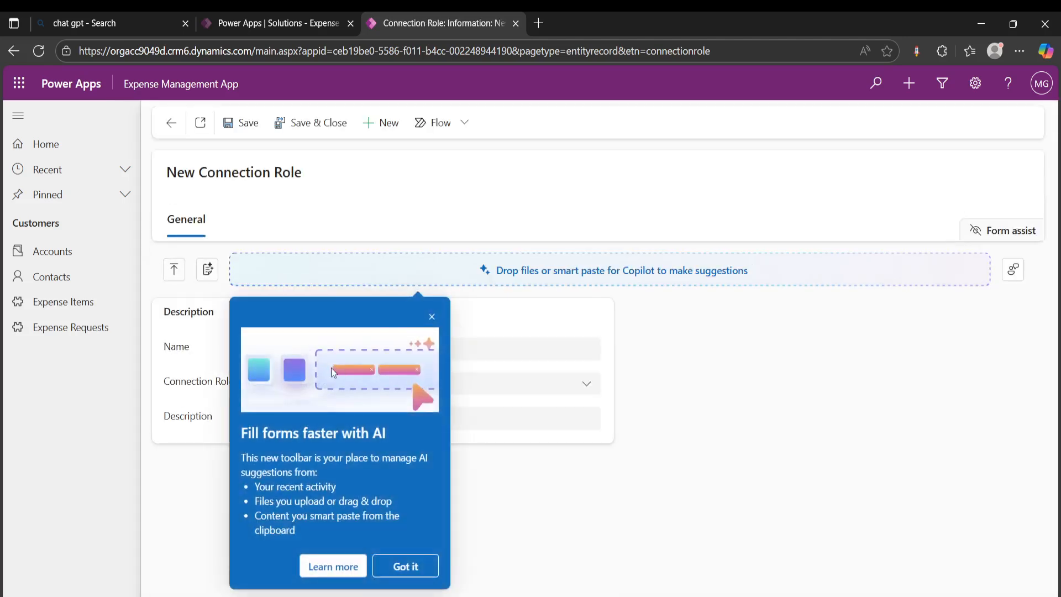
left_click(431, 317)
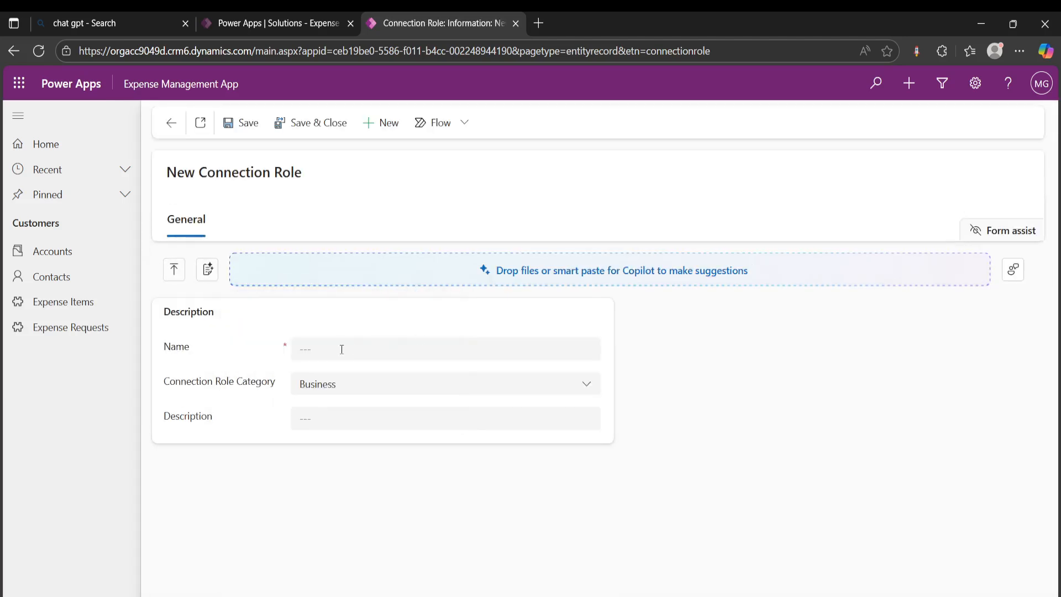
left_click(342, 347)
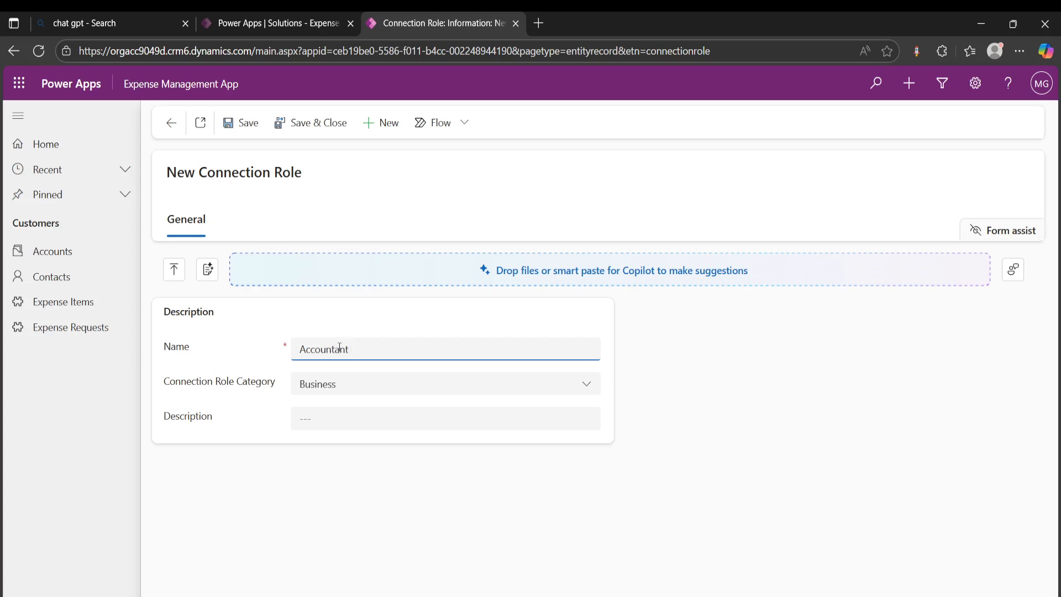
left_click(375, 471)
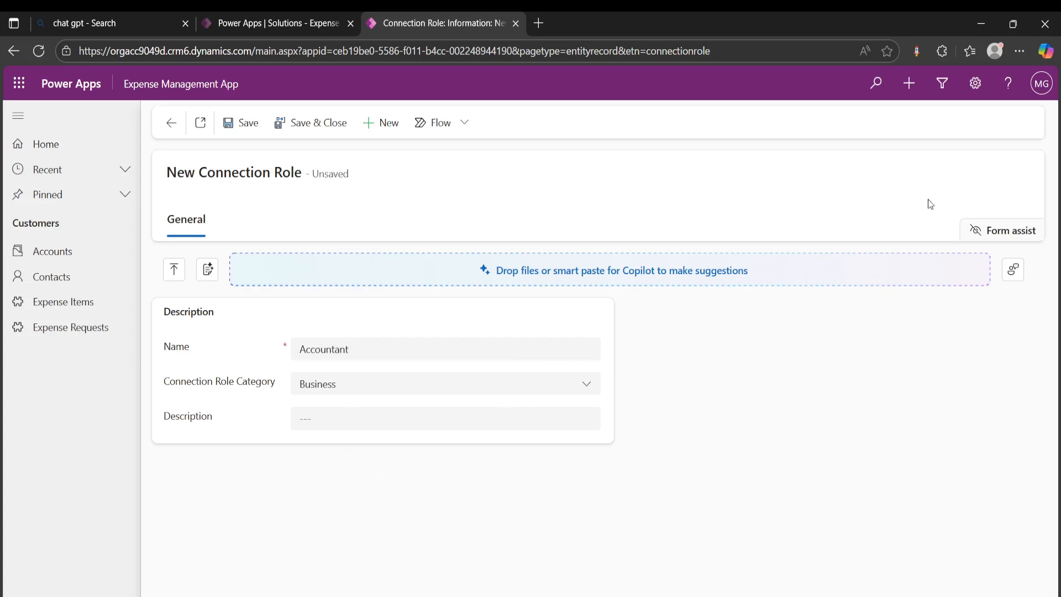
left_click(303, 123)
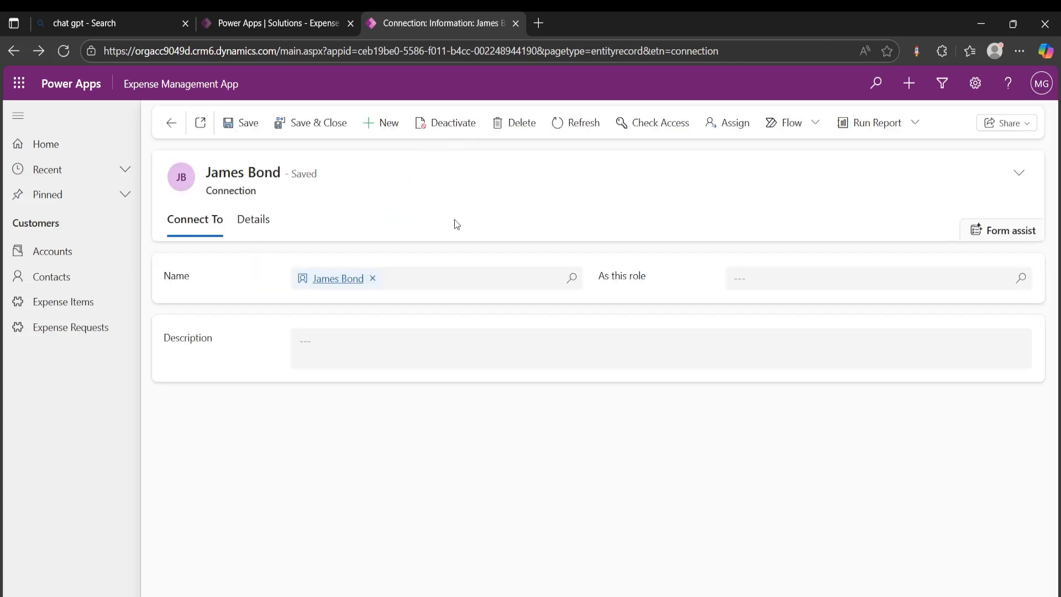
Assign the Accountant role to the contact's connection, then save and close it
left_click(848, 278)
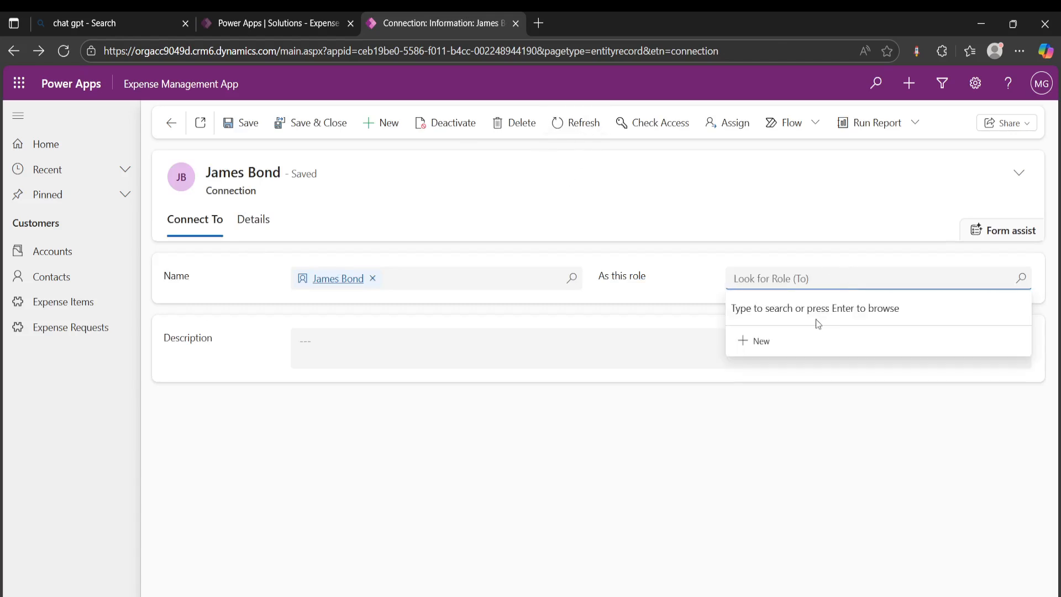
left_click(699, 251)
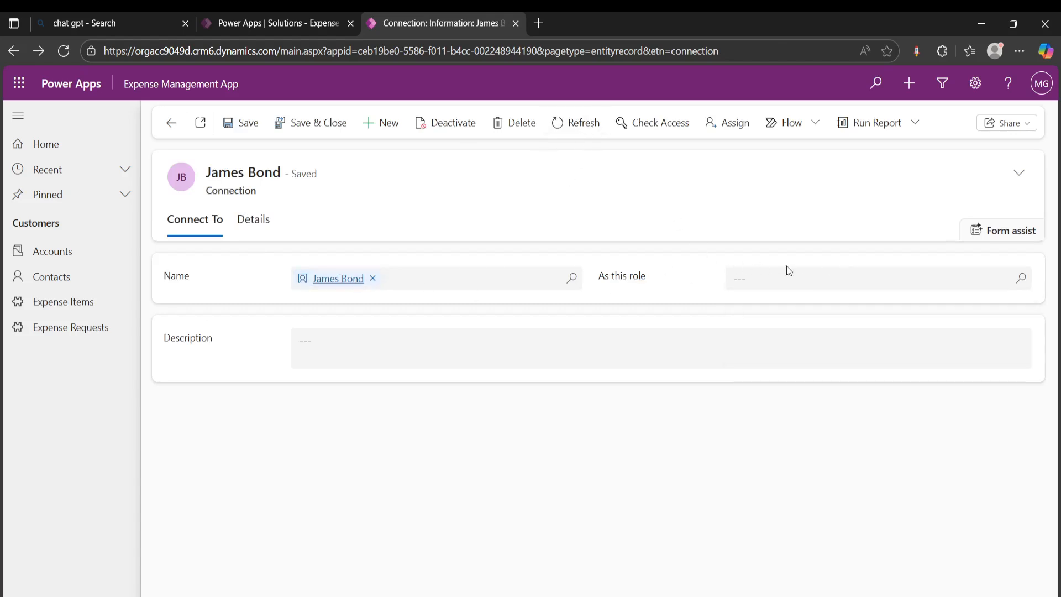
left_click(796, 282)
type("ac")
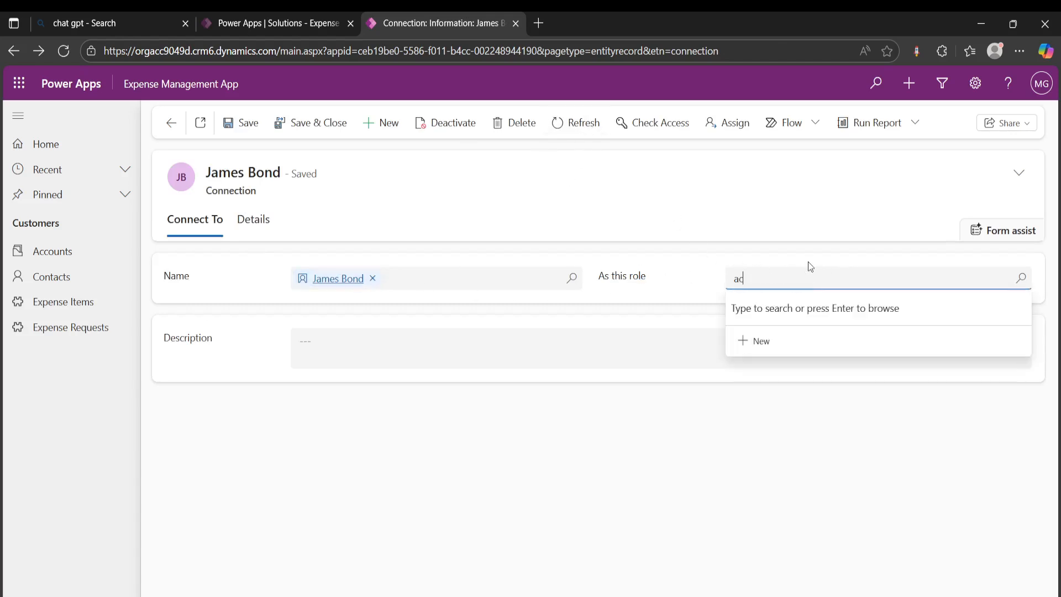
left_click(787, 345)
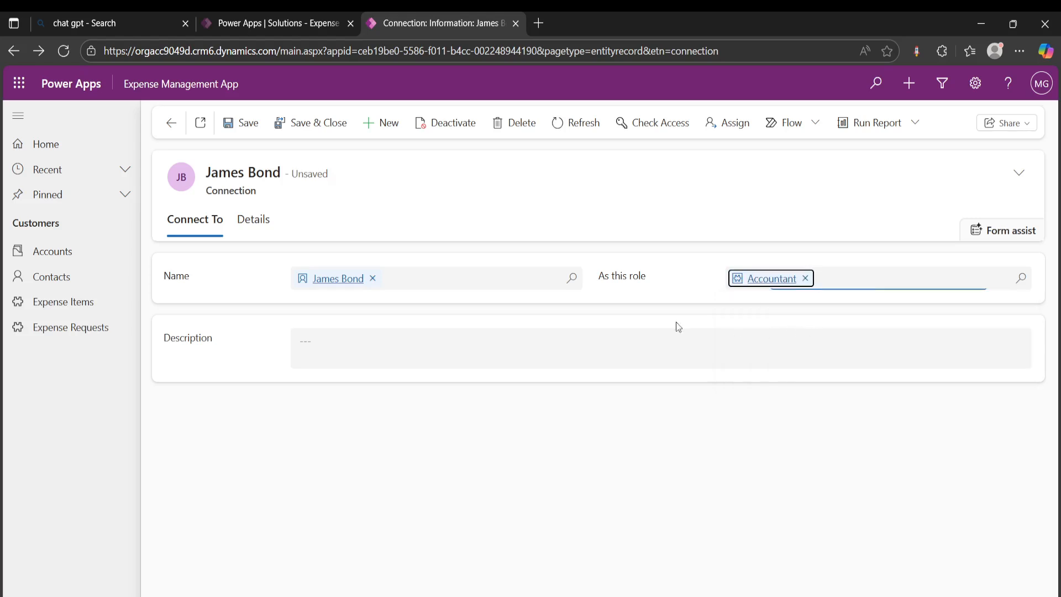
left_click(320, 128)
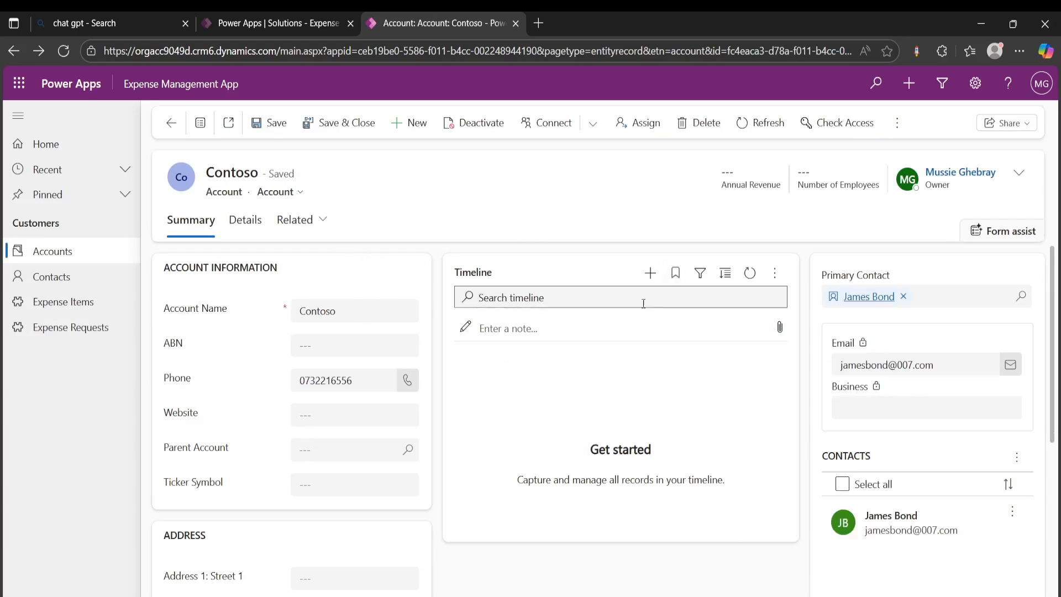
View the related connections of the Contoso account to check the connected contact and role
scroll(559, 281, "down", 3)
scroll(433, 284, "up", 2)
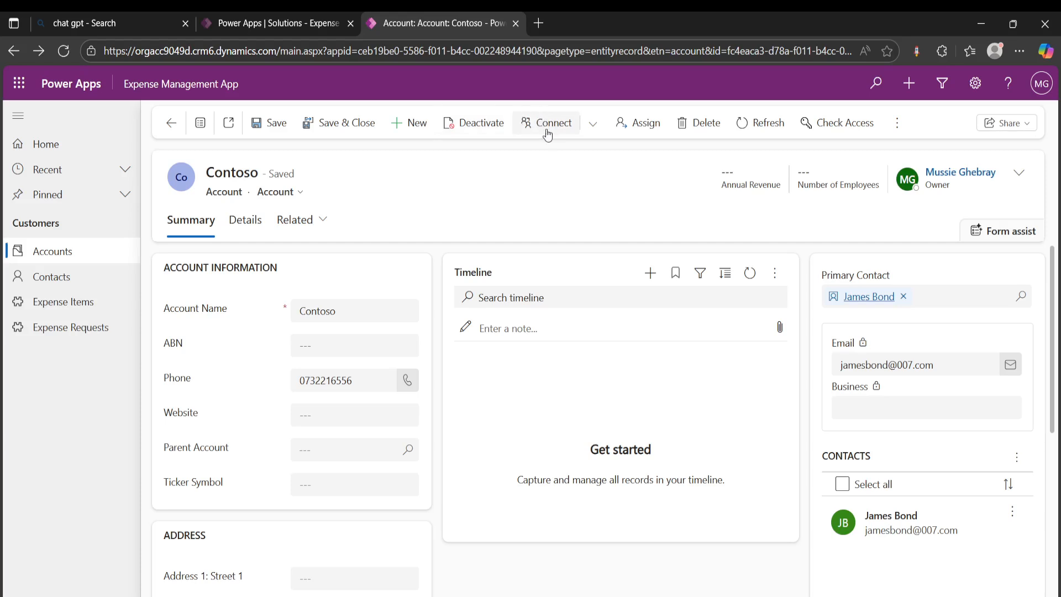
left_click(592, 124)
left_click(559, 222)
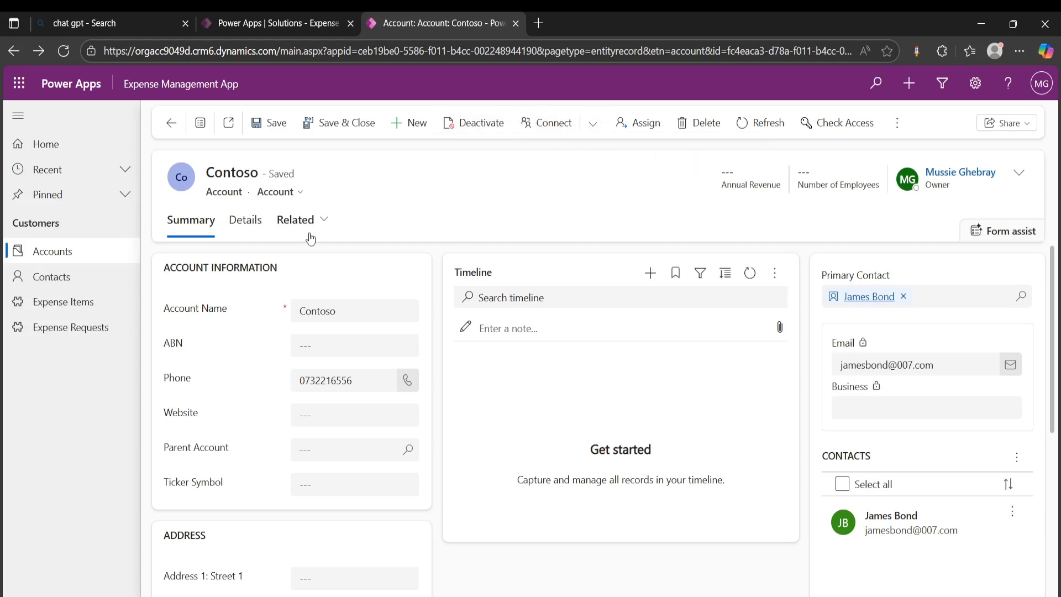
left_click(326, 221)
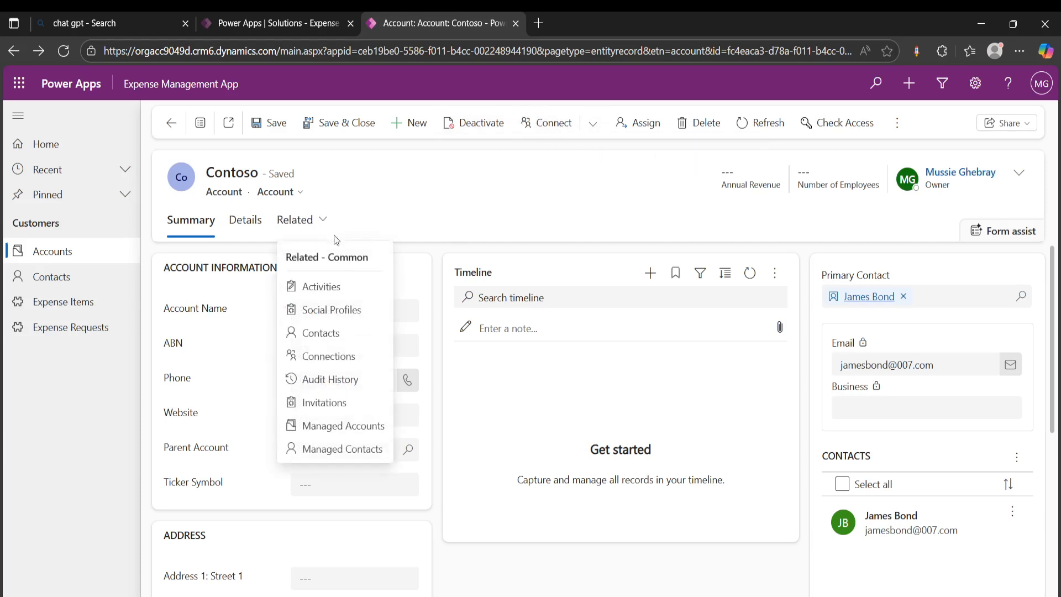
left_click(342, 366)
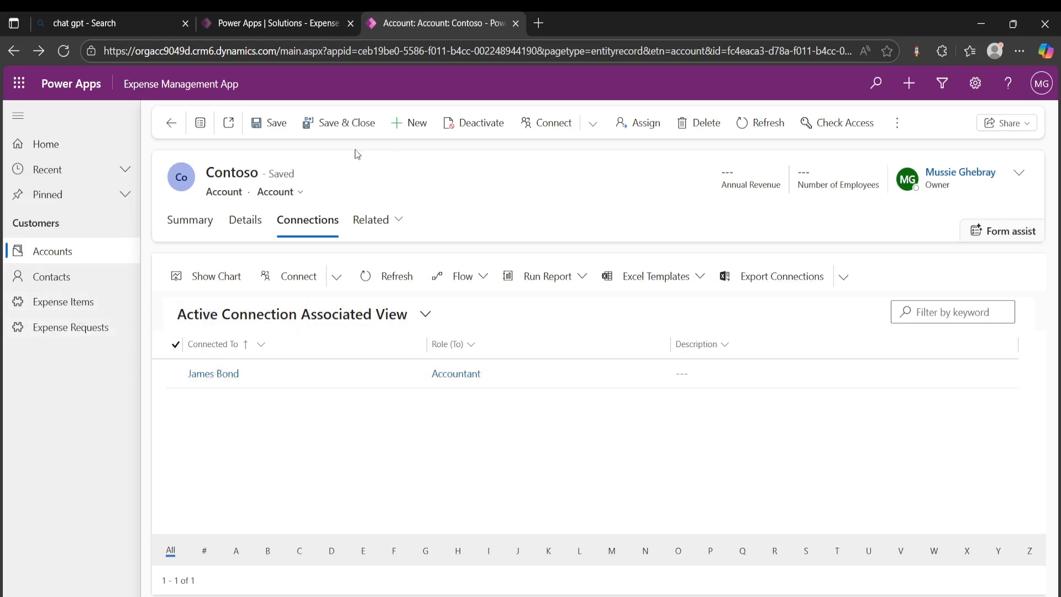
Start another new connection from the Contoso account and choose the Westpac account as the connected record
left_click(70, 255)
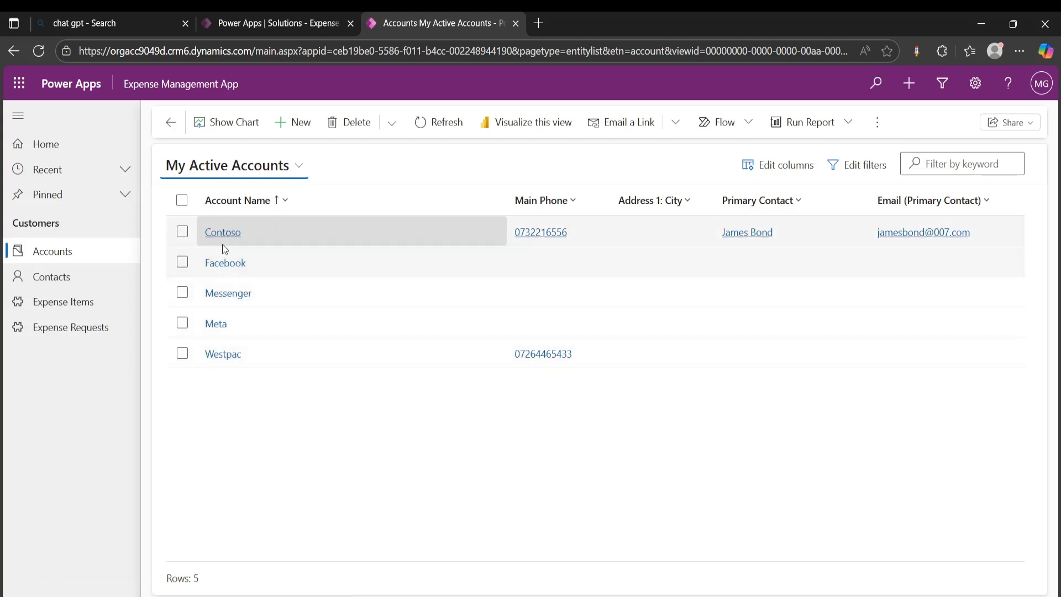
left_click(223, 233)
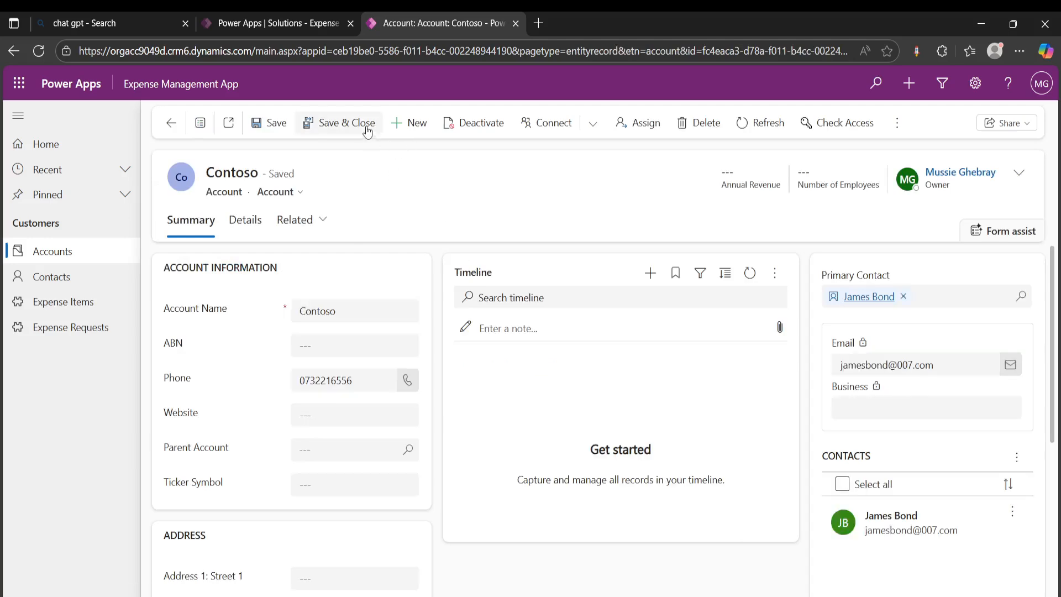
left_click(555, 126)
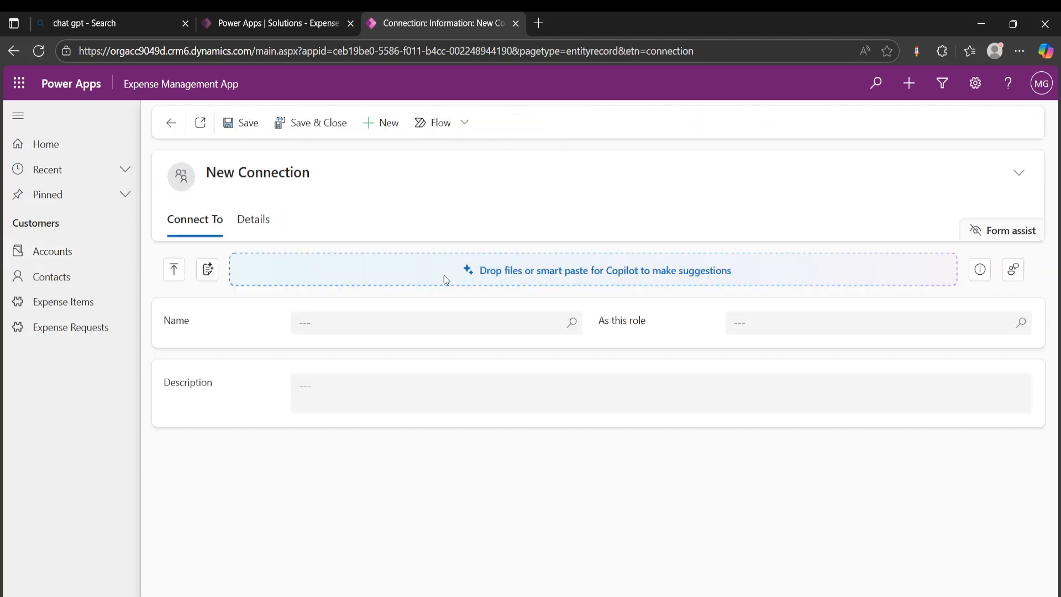
left_click(410, 326)
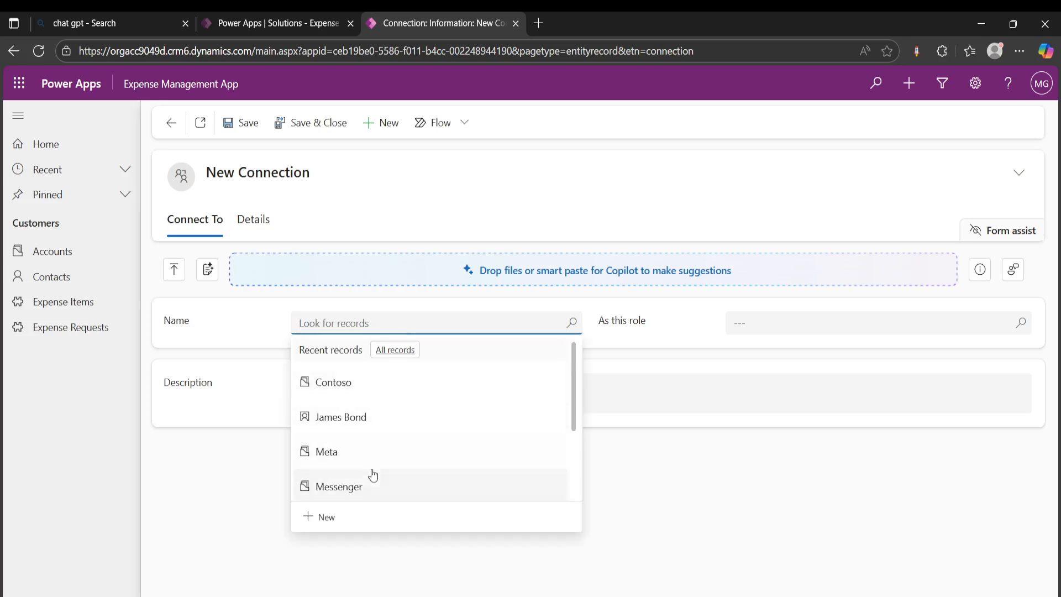
scroll(390, 446, "down", 2)
left_click(354, 478)
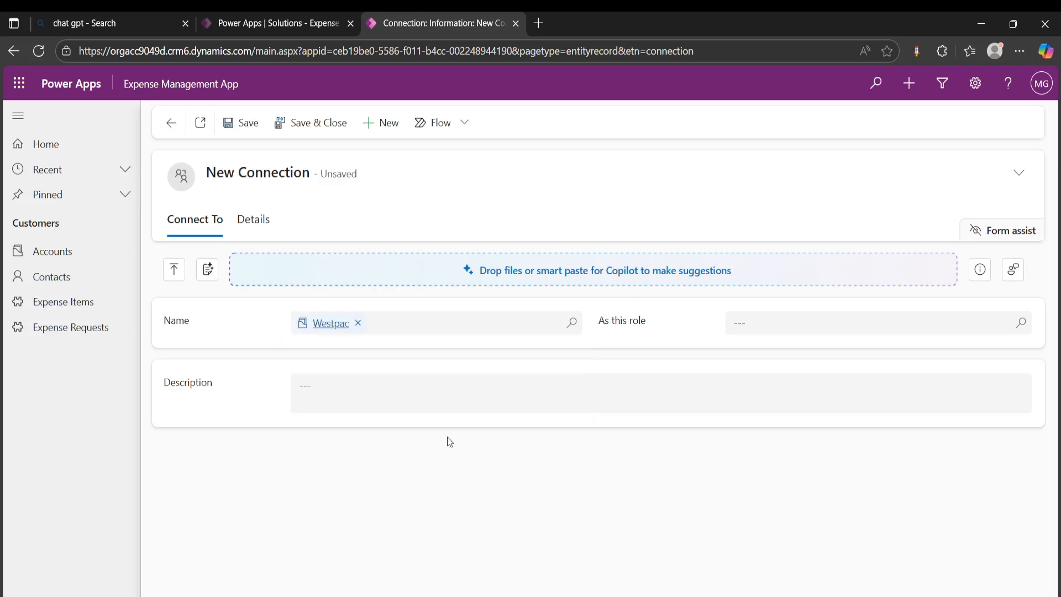
Create a connection role named Business Partner from the Westpac connection's role lookup, saving the pending connection, then save and close the role
left_click(776, 323)
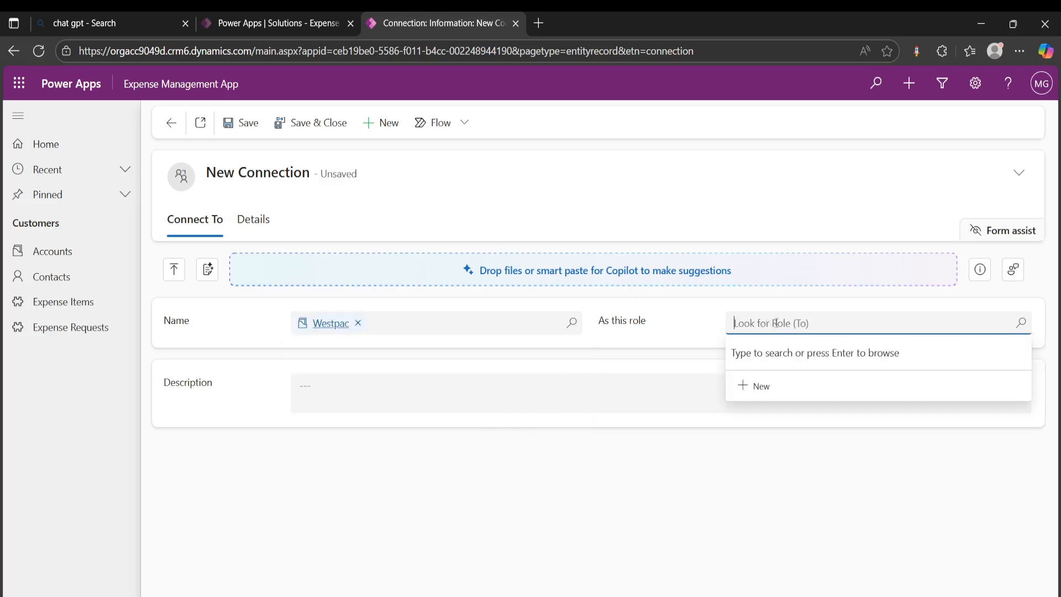
left_click(752, 385)
left_click(494, 386)
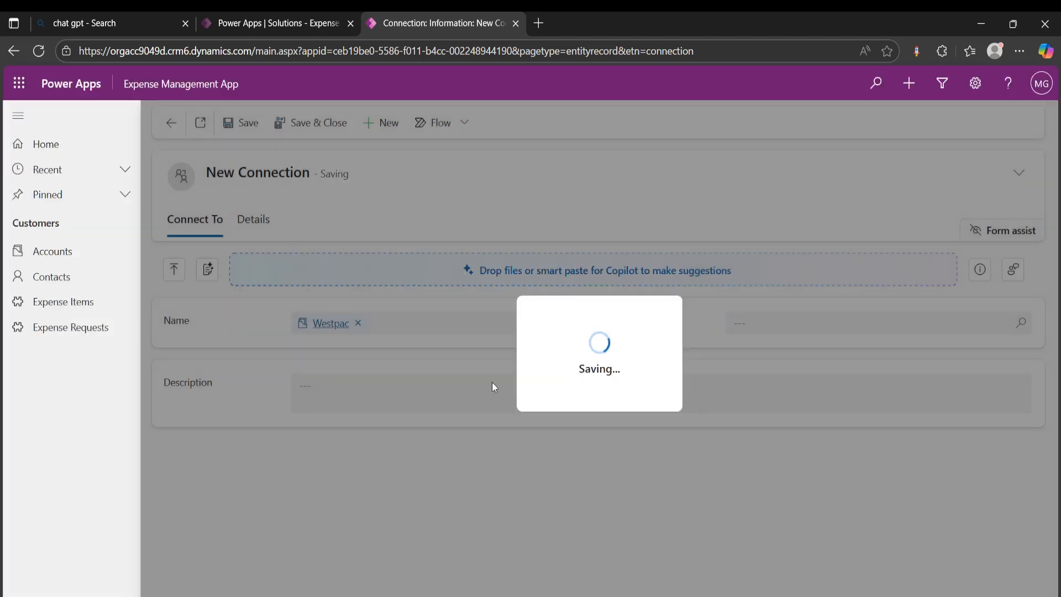
left_click(376, 356)
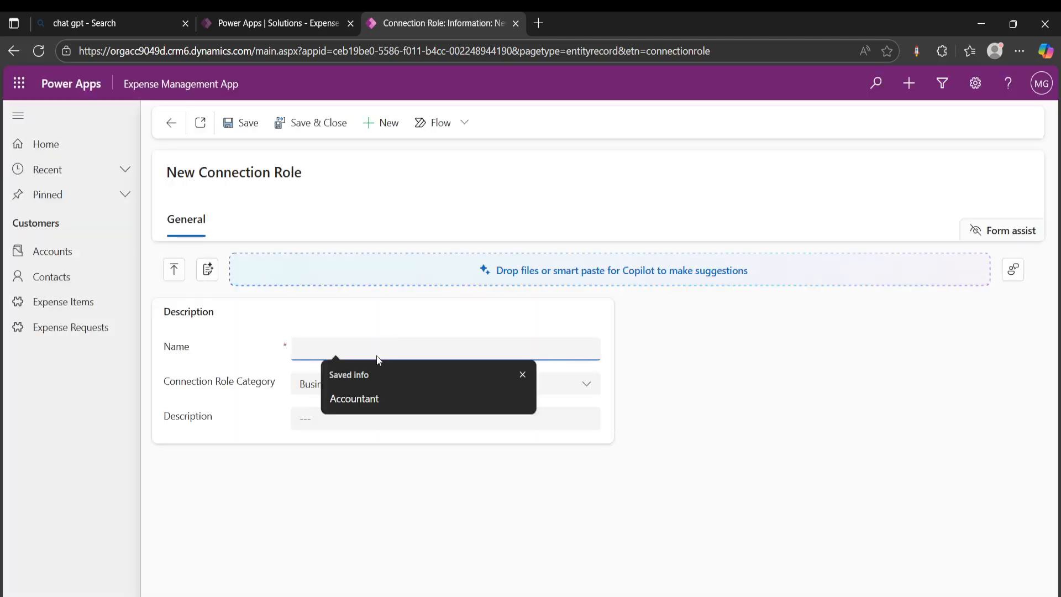
type("Business Partner")
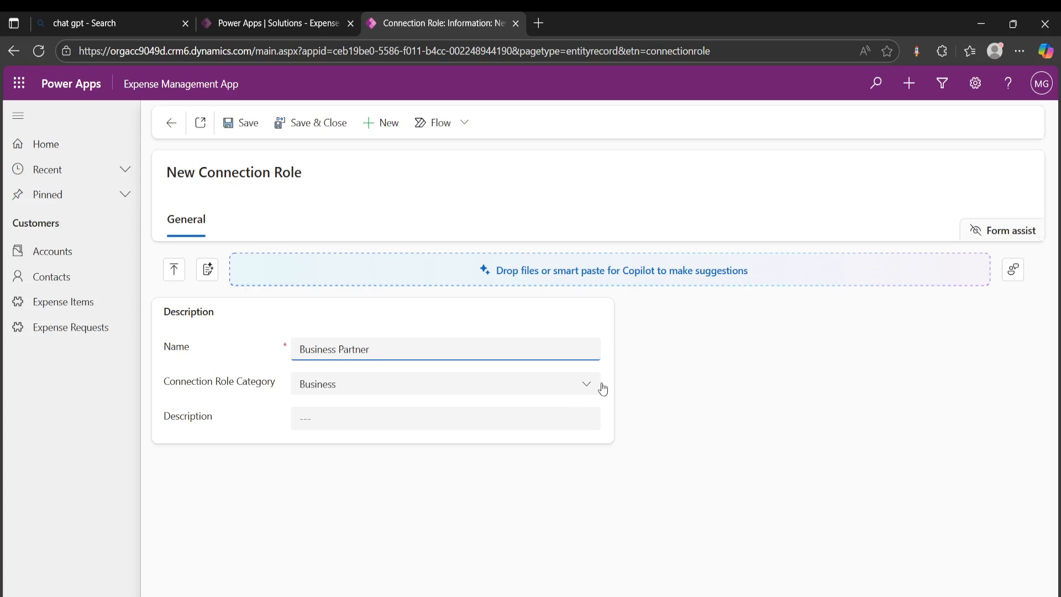
left_click(805, 394)
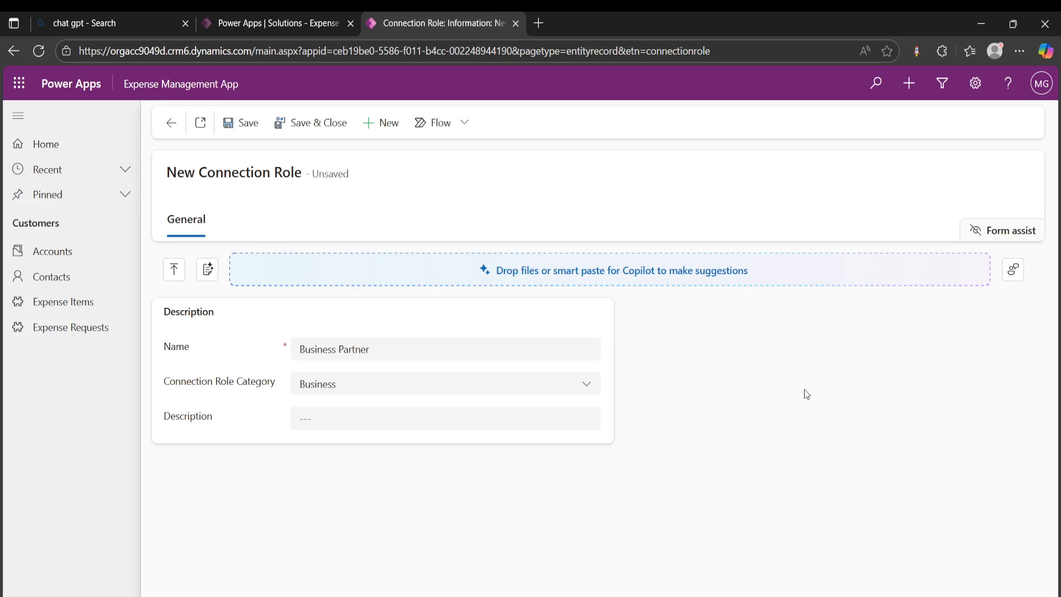
left_click(323, 130)
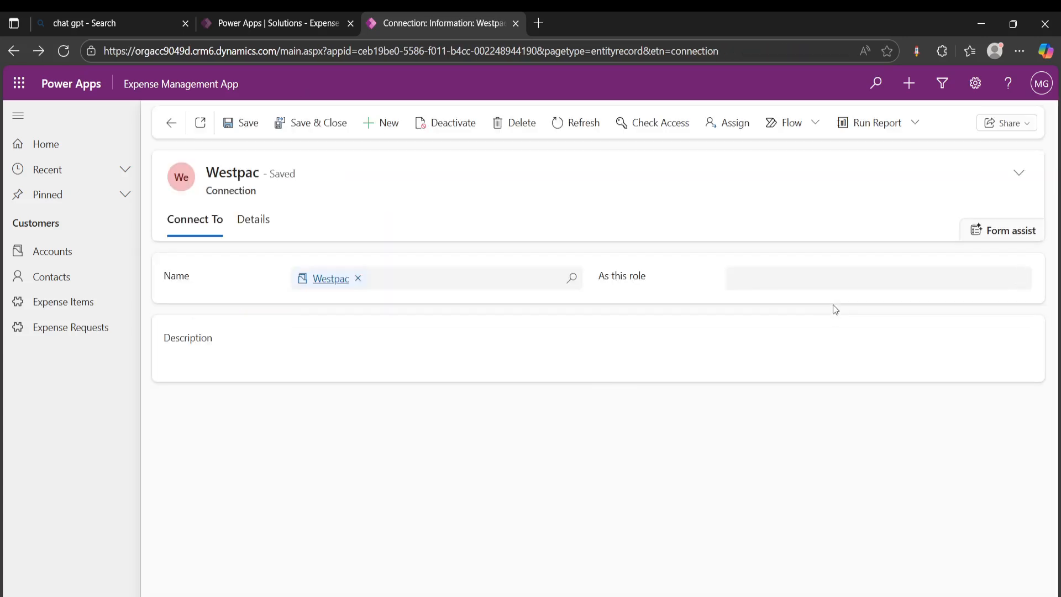
Assign the Business Partner role to the Westpac connection, then save and close it
left_click(839, 279)
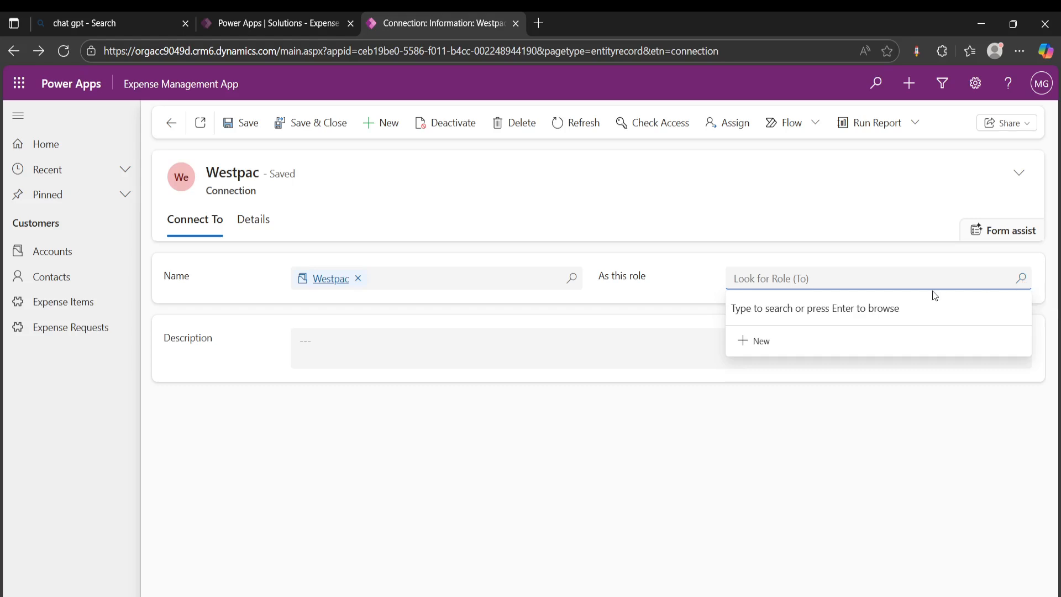
type("bu")
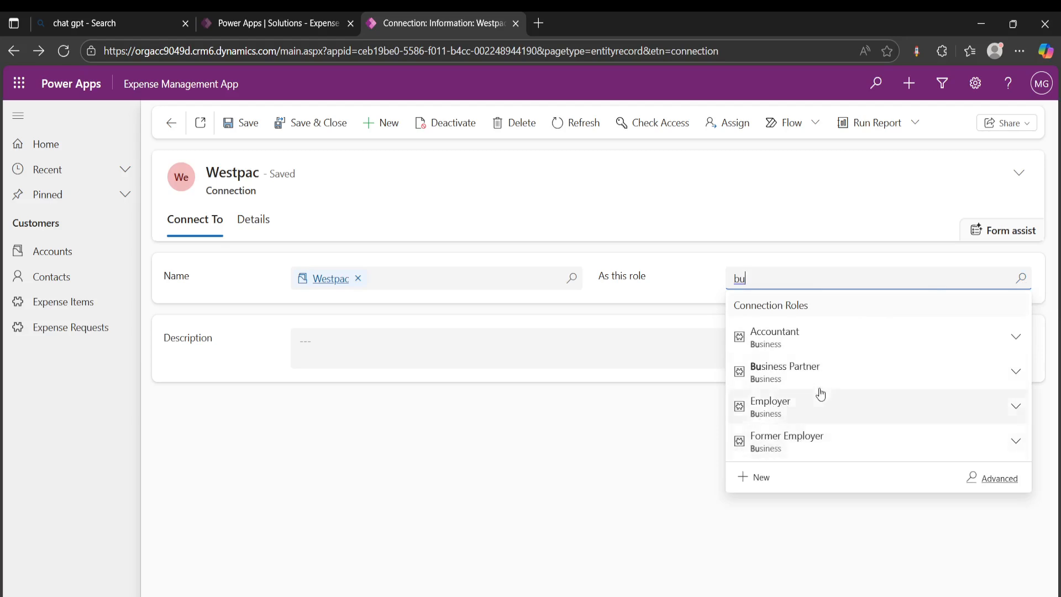
left_click(785, 372)
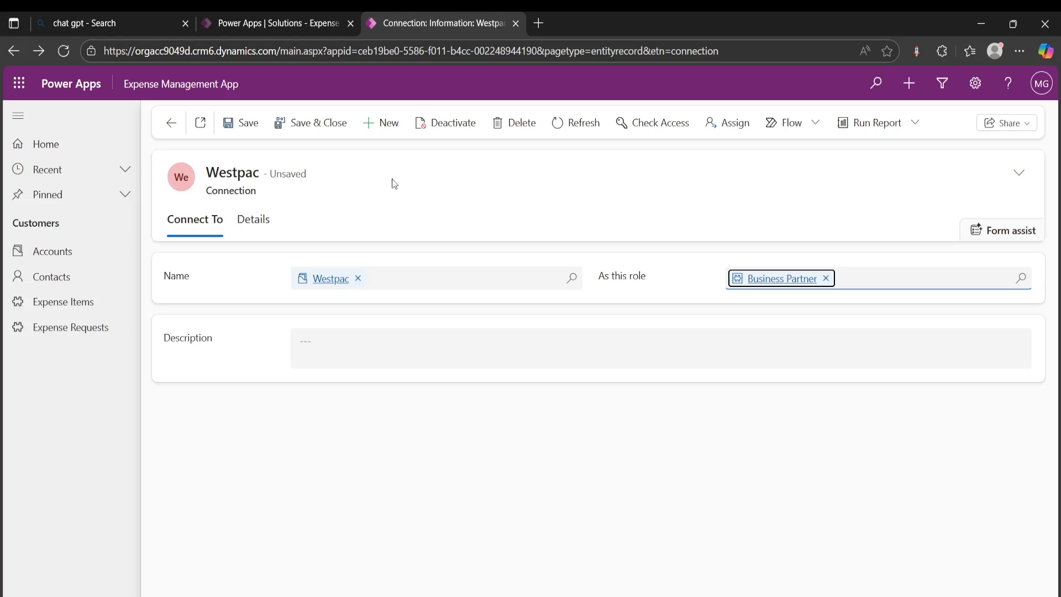
left_click(316, 122)
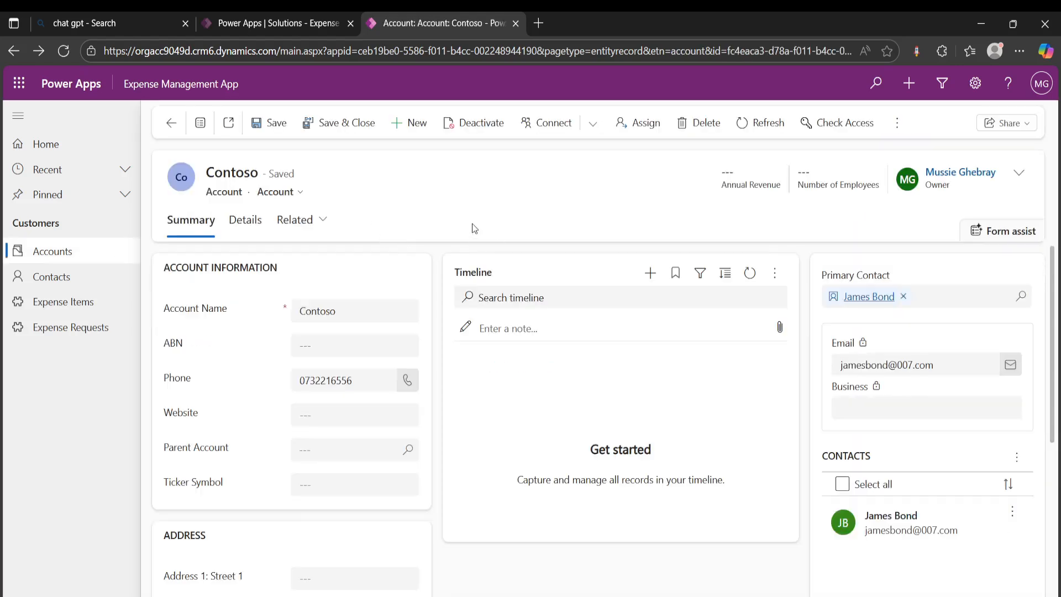
View the Contoso account's related connections to check the connected records and their roles
left_click(321, 221)
left_click(348, 361)
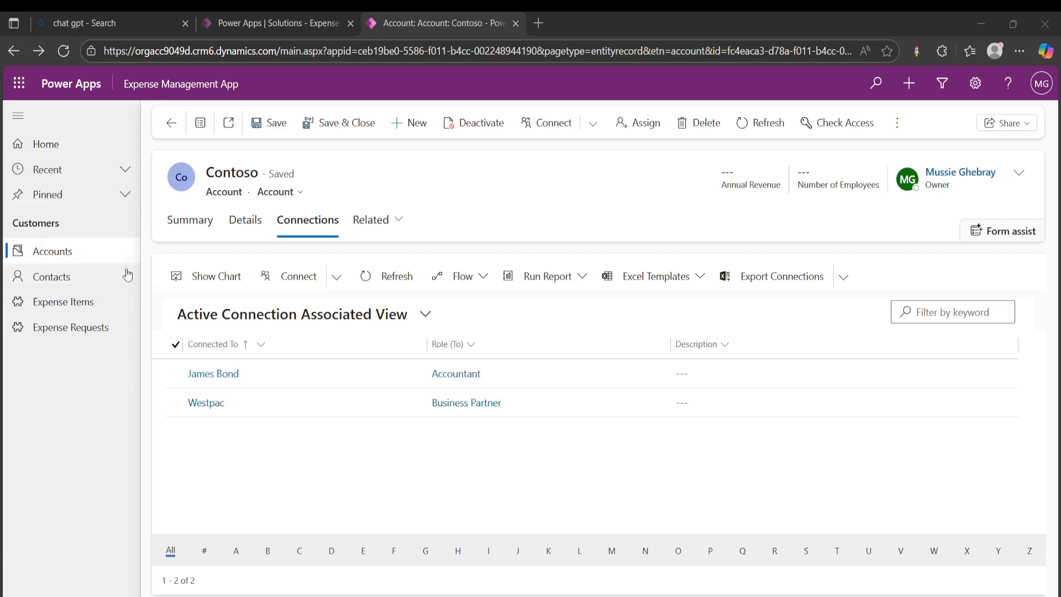
Open the Meta, Facebook and Messenger account records in turn from the accounts list to examine their parent accounts
left_click(75, 250)
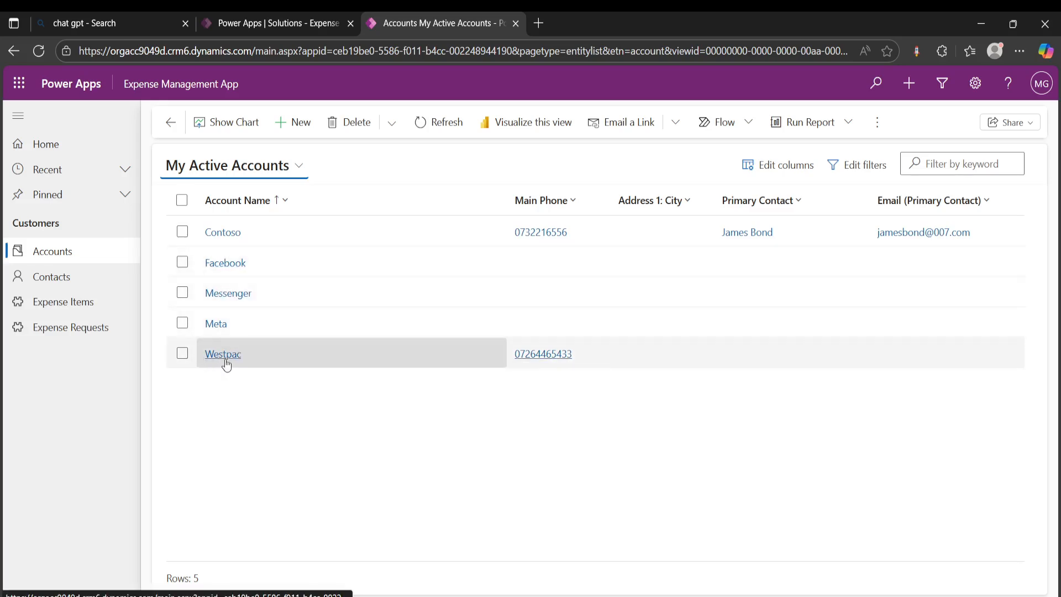
left_click(217, 323)
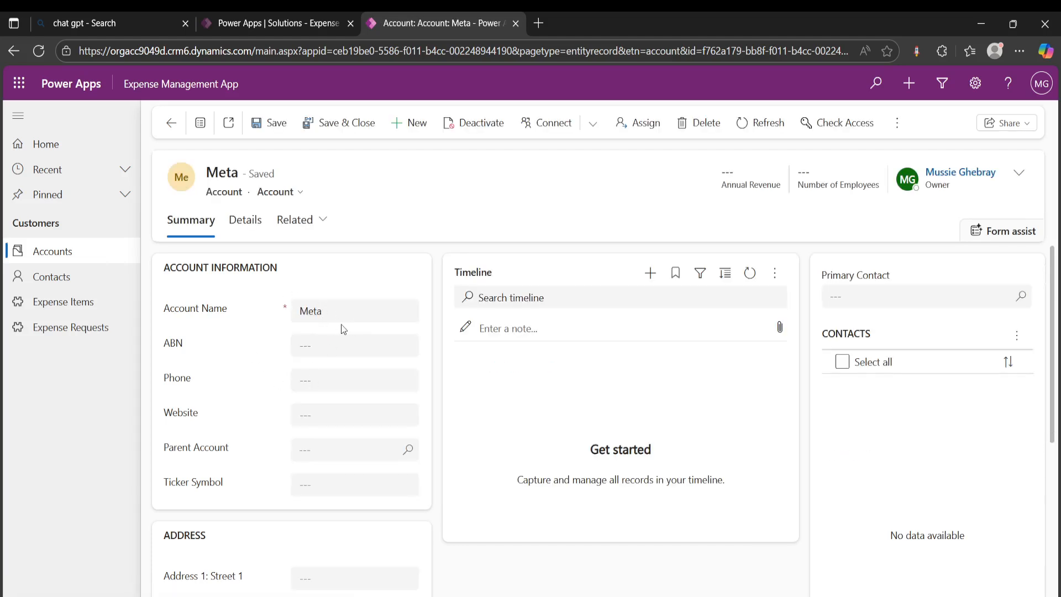
left_click(67, 250)
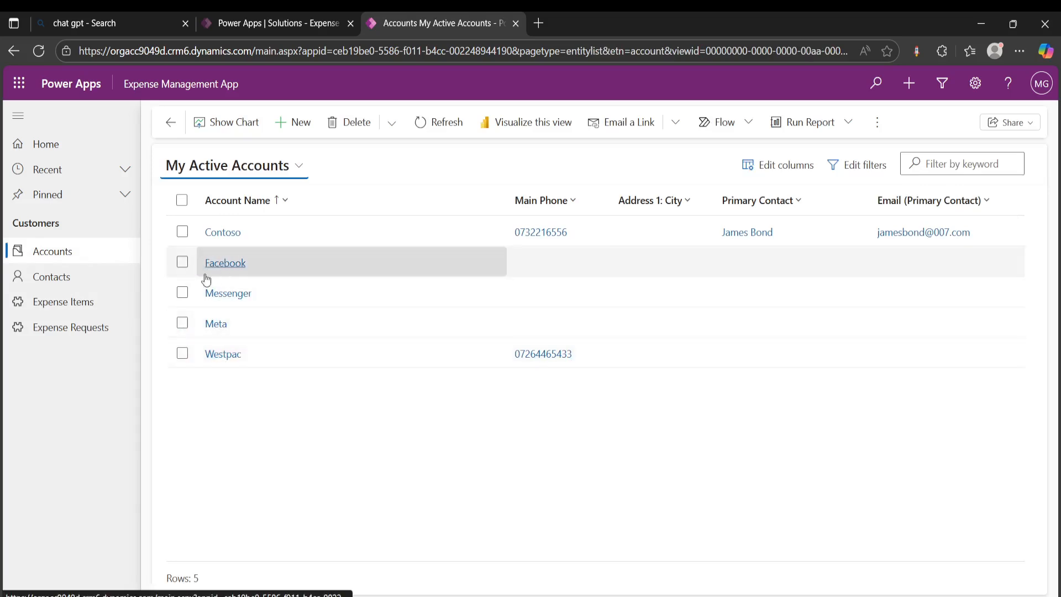
left_click(238, 273)
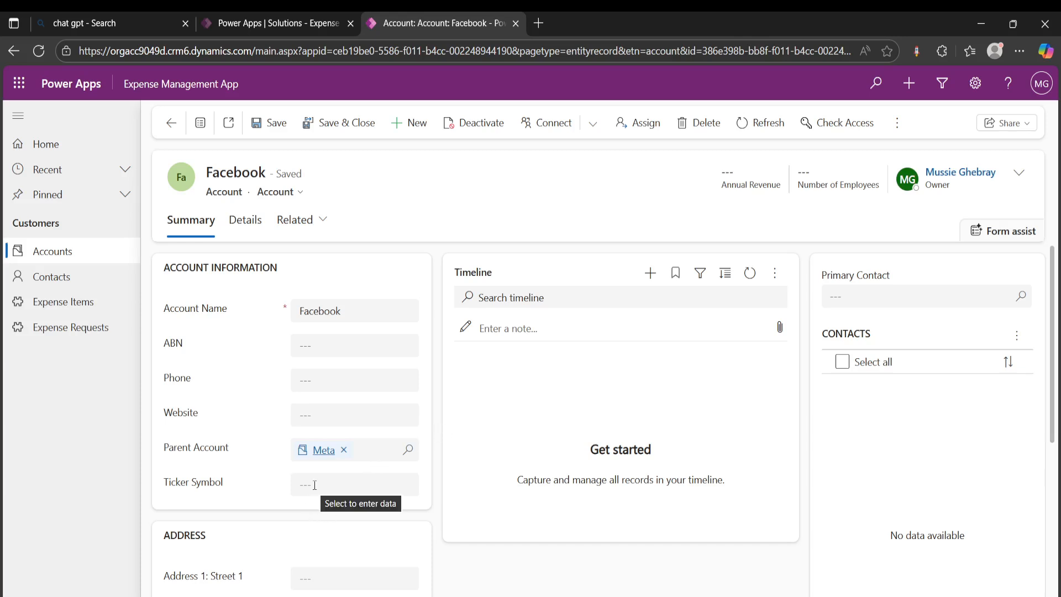
left_click(76, 251)
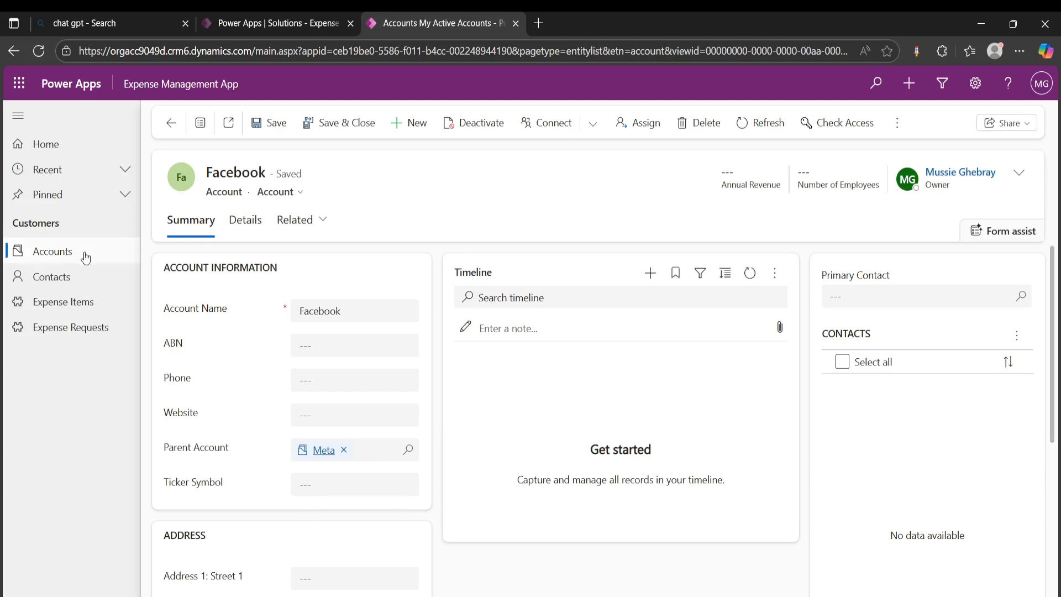
left_click(237, 294)
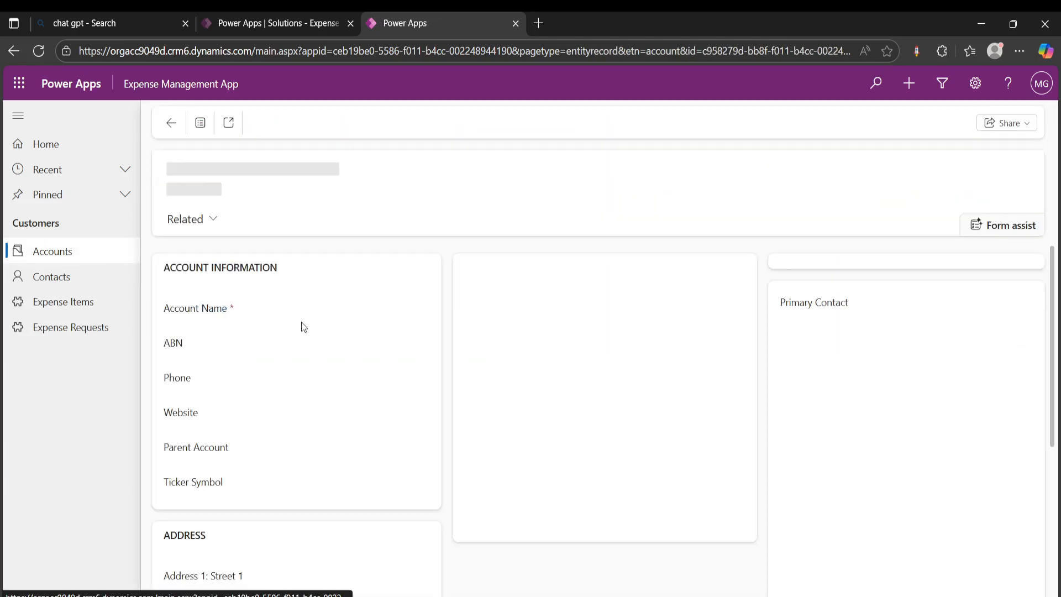